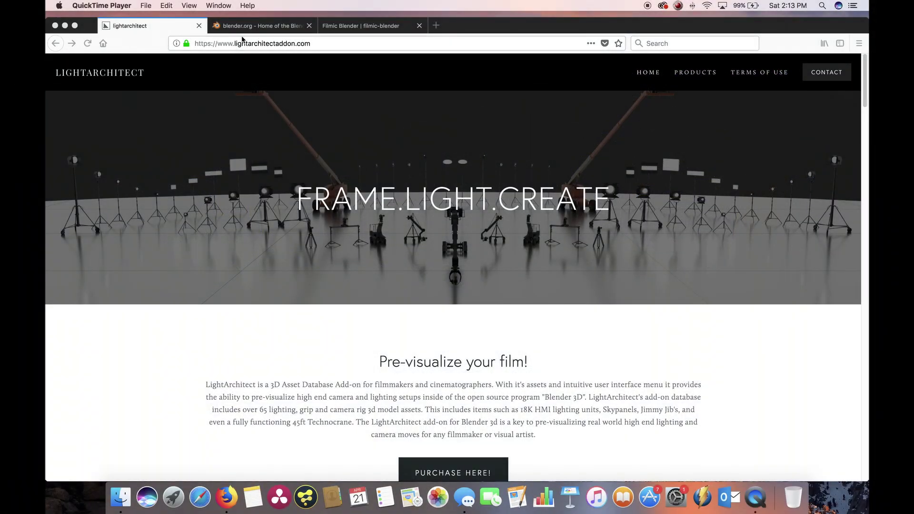
Step: Browse blender.org and the LightArchitect page, then minimize Firefox and open Downloads in Finder
{"action": "left_click", "coordinate": [246, 29]}
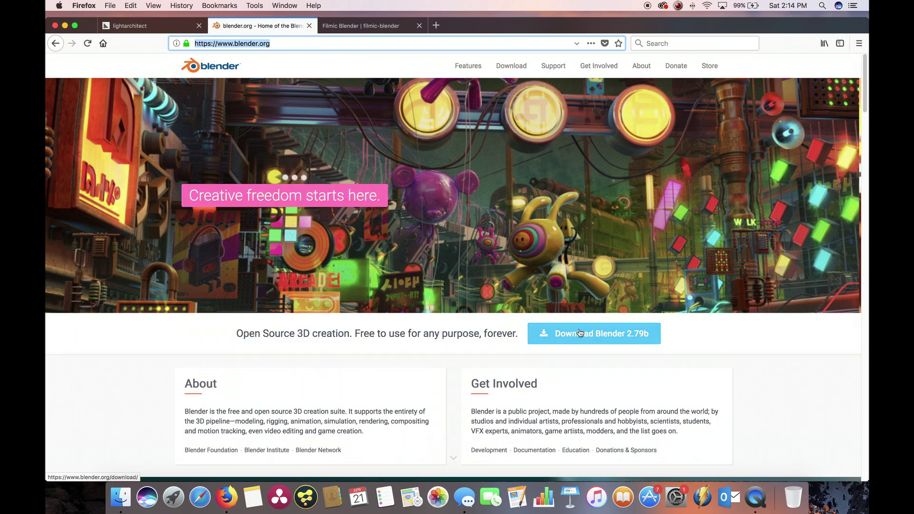
{"action": "left_click", "coordinate": [632, 329]}
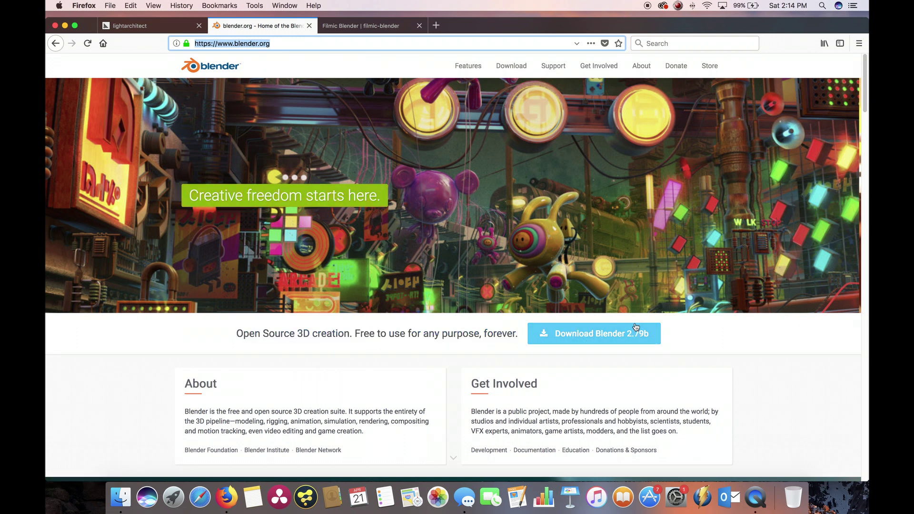
{"action": "left_click", "coordinate": [138, 26]}
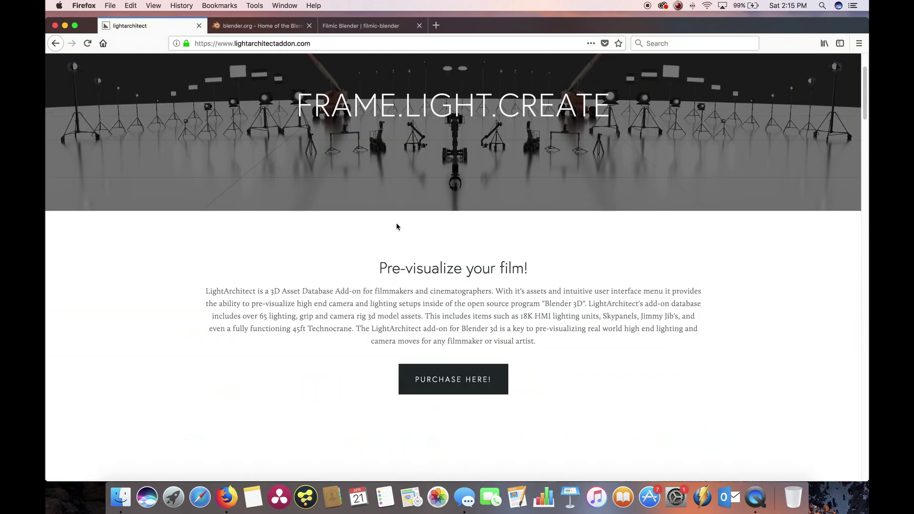
{"action": "scroll", "coordinate": [395, 225], "scroll_direction": "up", "scroll_amount": 1}
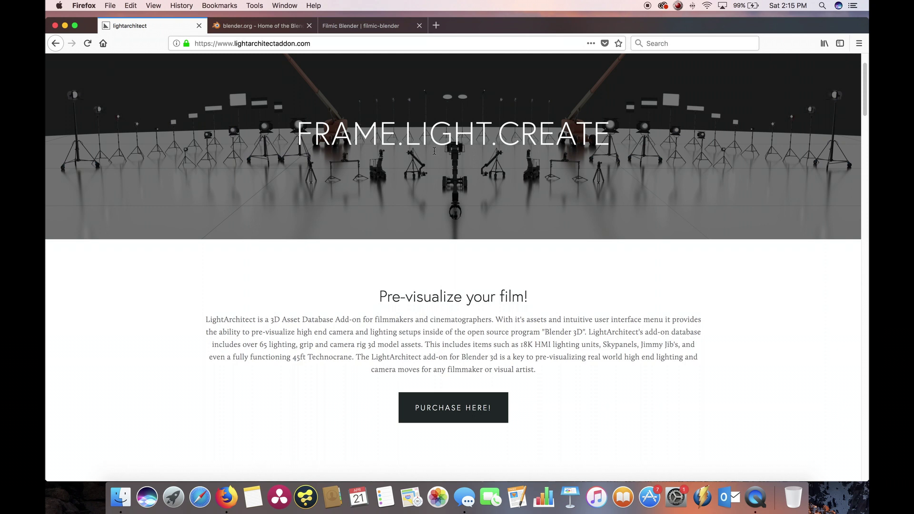
{"action": "key", "text": "cmd+m"}
{"action": "left_click", "coordinate": [107, 507]}
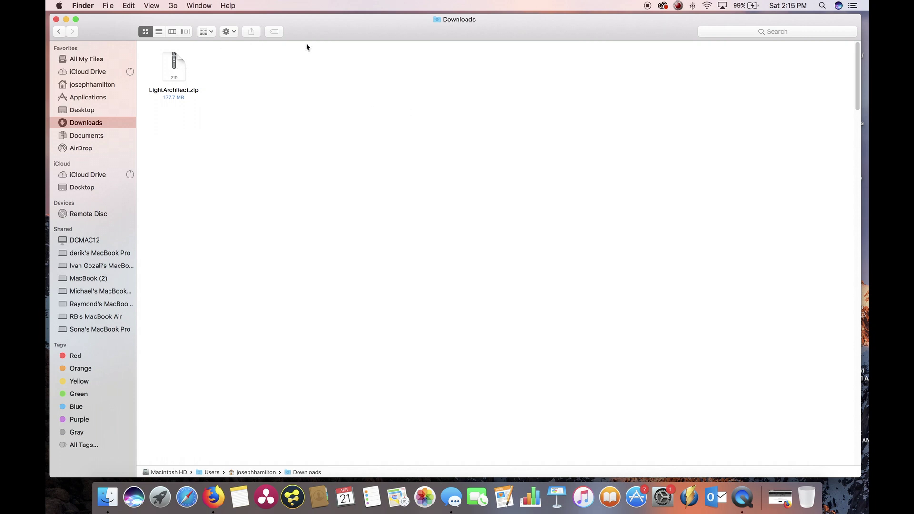
Step: Extract LightArchitect.zip with Archive Utility into a LightArchitect folder in Downloads
{"action": "right_click", "coordinate": [169, 71]}
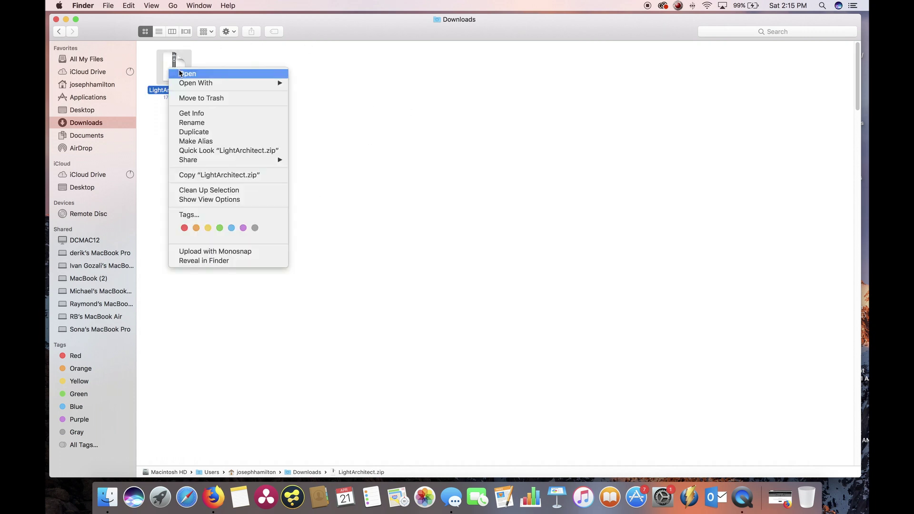
{"action": "left_click", "coordinate": [204, 75]}
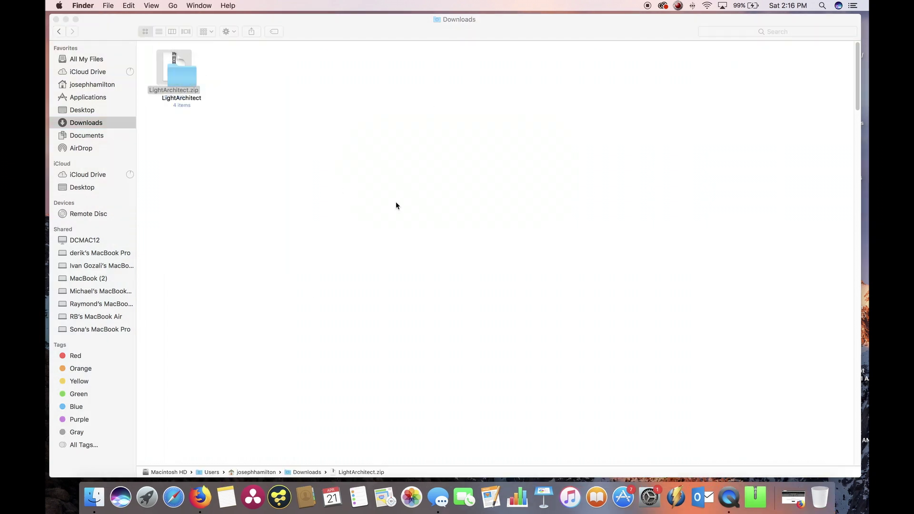
{"action": "left_click", "coordinate": [327, 93]}
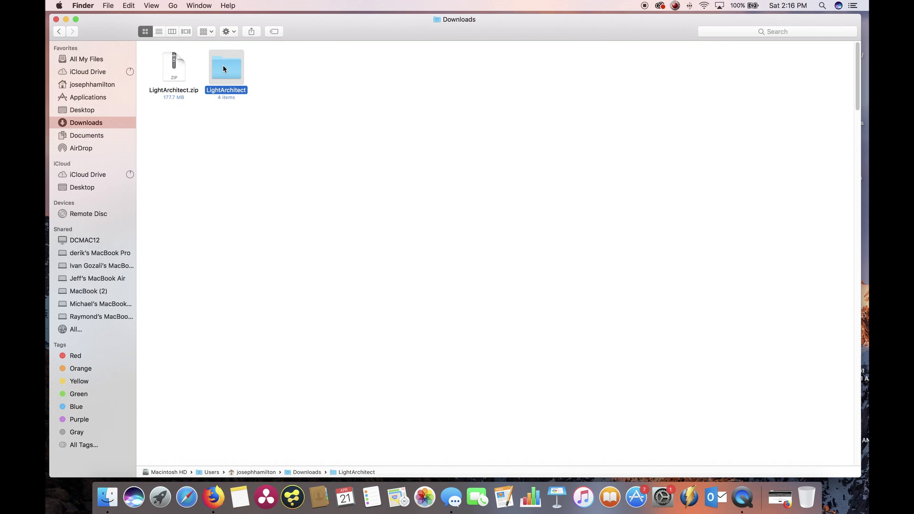
Step: Move the LightArchitect folder into Applications and launch Blender from Applications/Blender
{"action": "left_click_drag", "start_coordinate": [223, 68], "coordinate": [101, 100]}
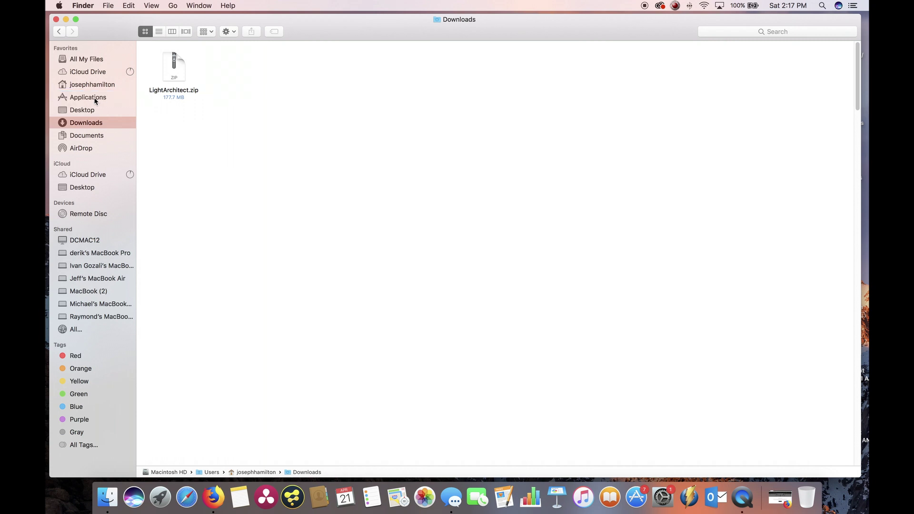
{"action": "left_click", "coordinate": [94, 99]}
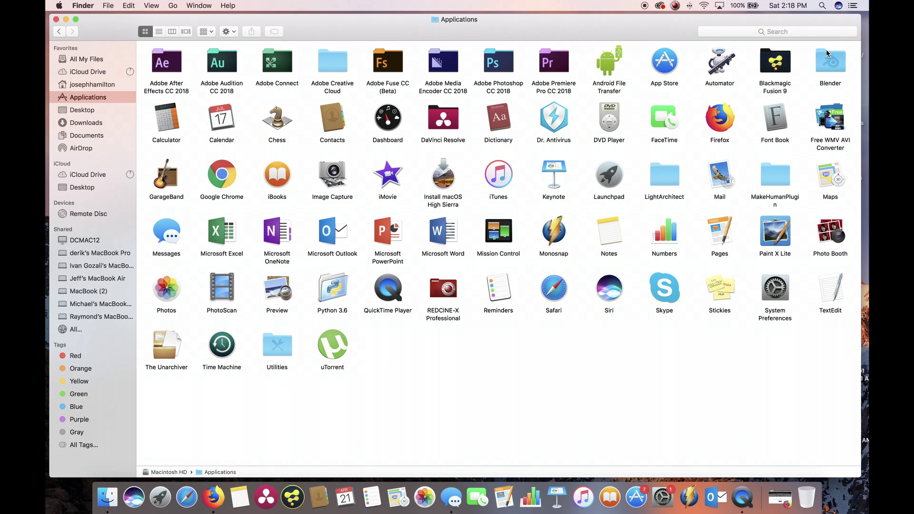
{"action": "double_click", "coordinate": [827, 64]}
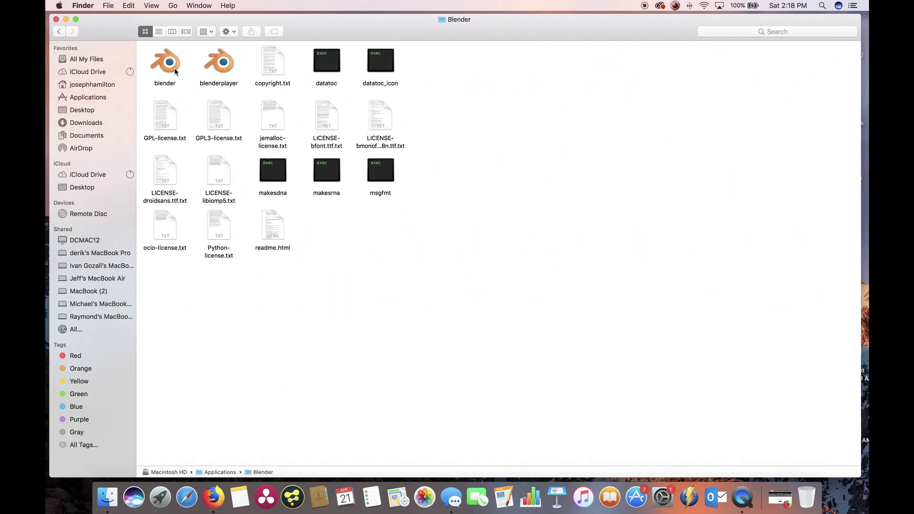
{"action": "double_click", "coordinate": [166, 69]}
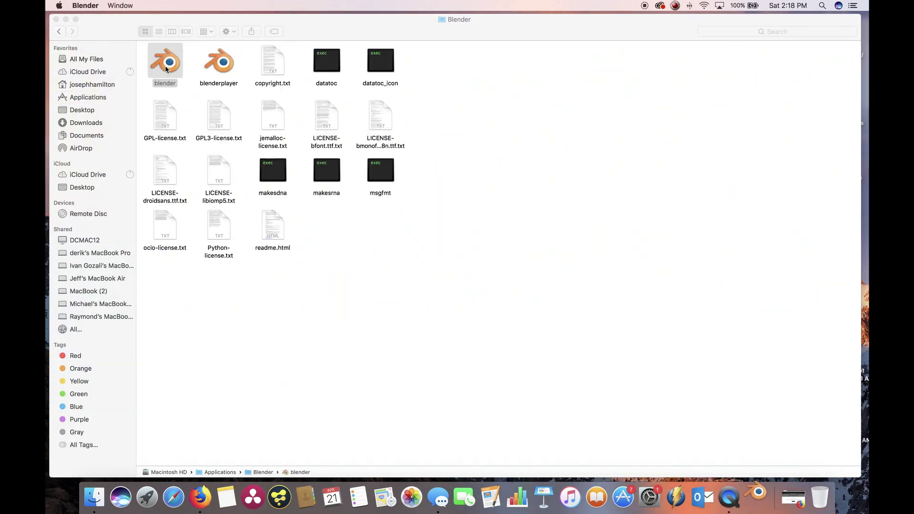
Step: Delete the default camera, cube and lamp, and set the render engine to Cycles Render
{"action": "key", "text": "F2"}
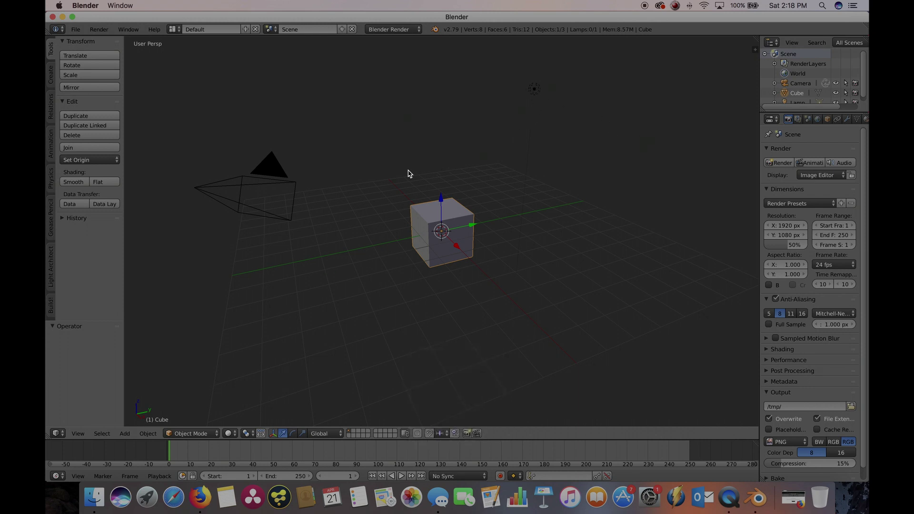
{"action": "scroll", "coordinate": [408, 174], "scroll_direction": "down", "scroll_amount": 2}
{"action": "key", "text": "b"}
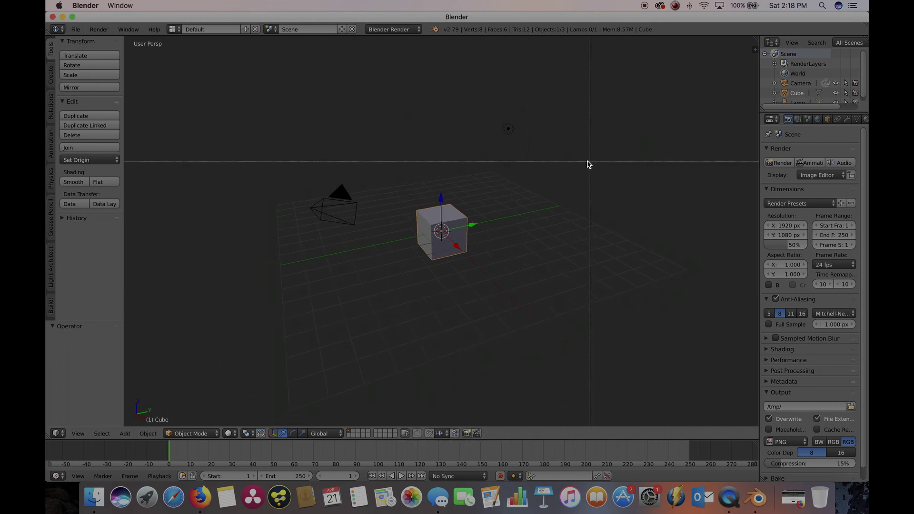
{"action": "left_click_drag", "start_coordinate": [612, 103], "coordinate": [309, 311]}
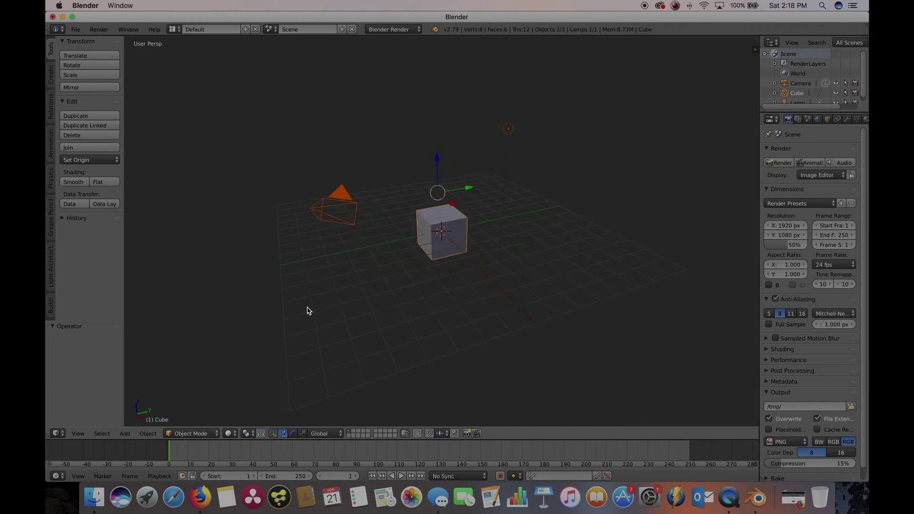
{"action": "key", "text": "x"}
{"action": "left_click", "coordinate": [559, 205]}
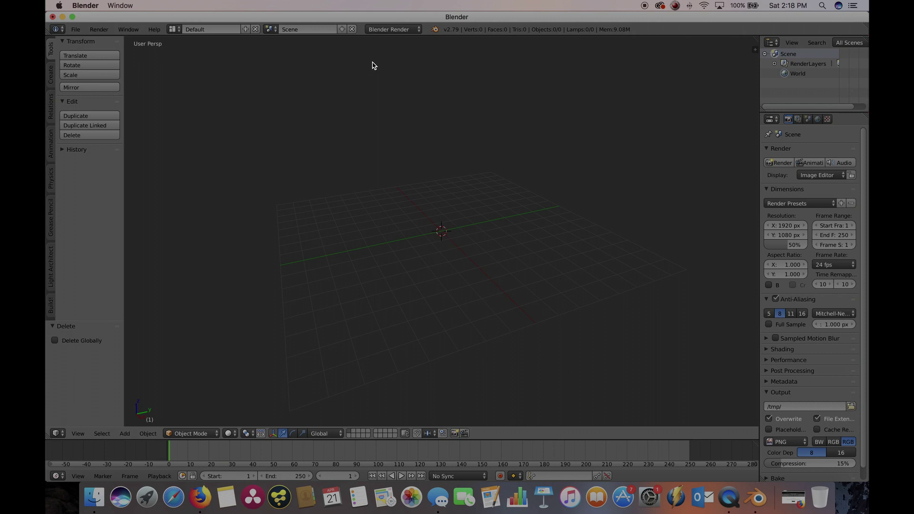
{"action": "left_click", "coordinate": [406, 30]}
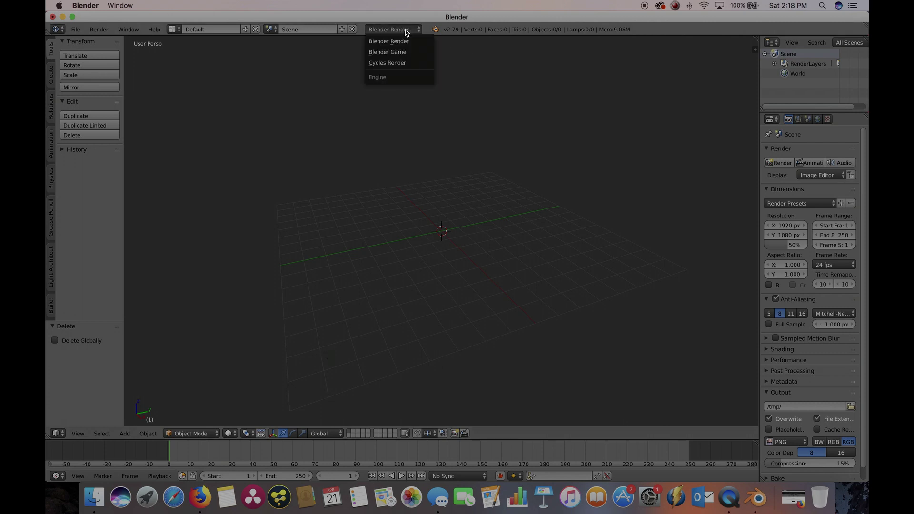
{"action": "left_click", "coordinate": [396, 63]}
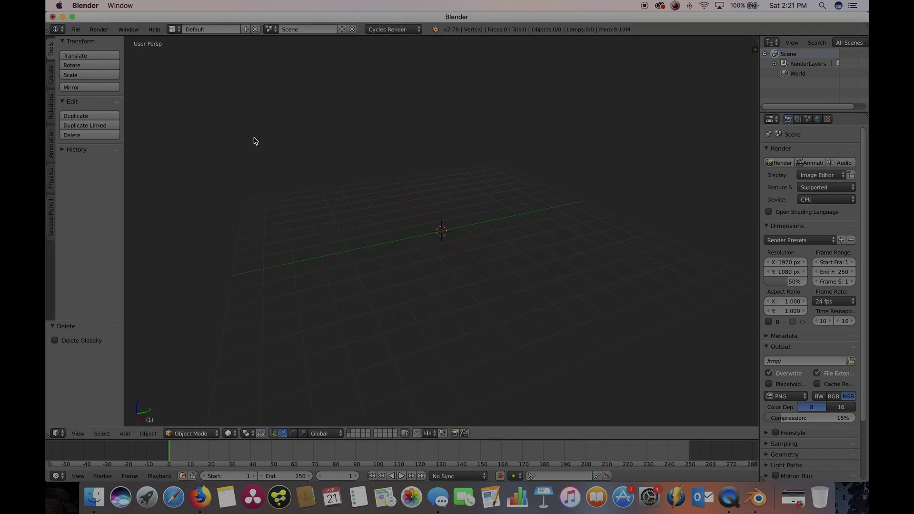
Step: Install LAInstallFileMac DONOTUNZIP.zip from /Applications/LightArchitect as an add-on via User Preferences
{"action": "left_click", "coordinate": [76, 30]}
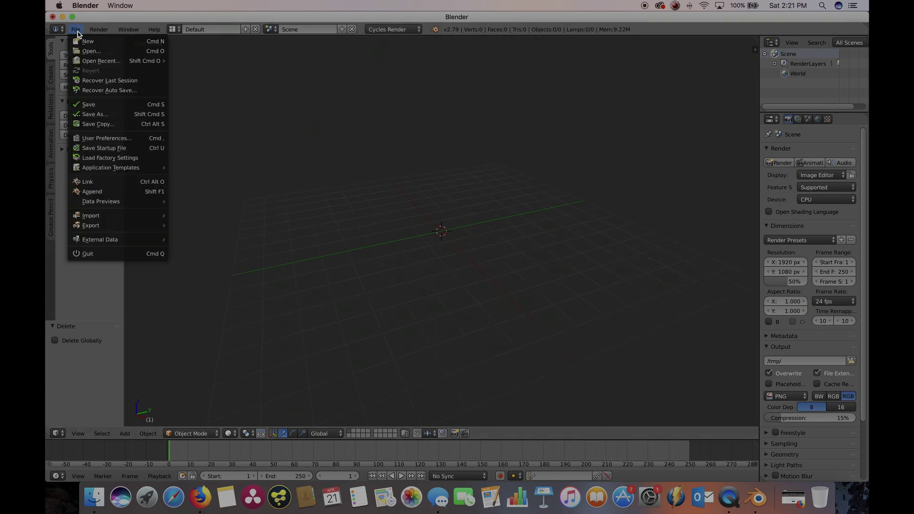
{"action": "left_click", "coordinate": [94, 138]}
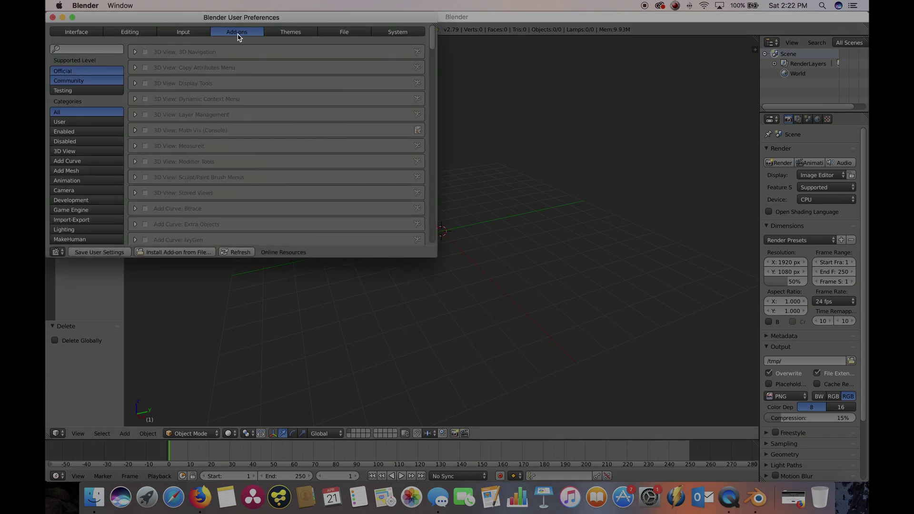
{"action": "left_click", "coordinate": [184, 253]}
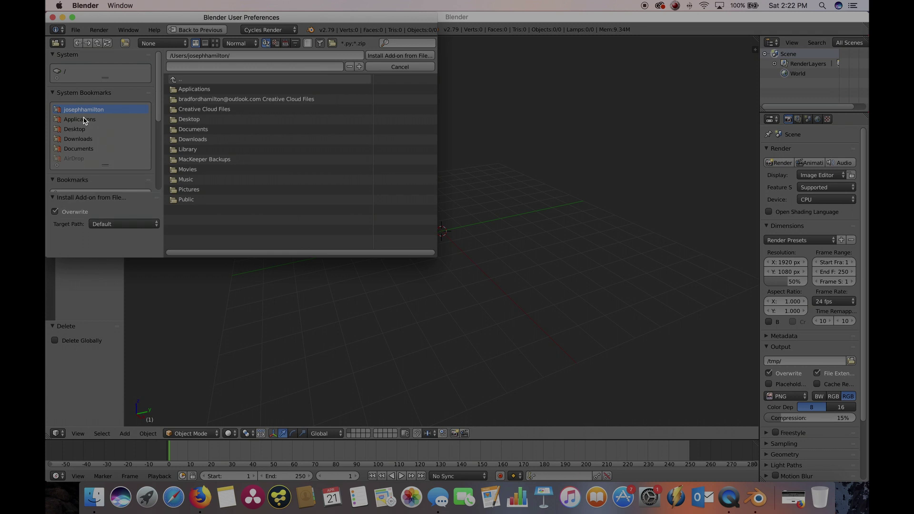
{"action": "left_click", "coordinate": [81, 120]}
{"action": "scroll", "coordinate": [239, 252], "scroll_direction": "down", "scroll_amount": 3}
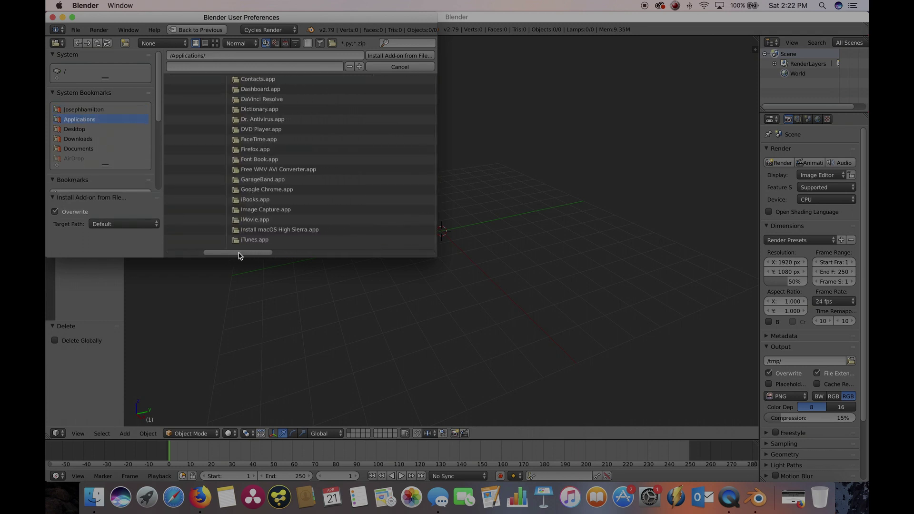
{"action": "scroll", "coordinate": [260, 254], "scroll_direction": "down", "scroll_amount": 2}
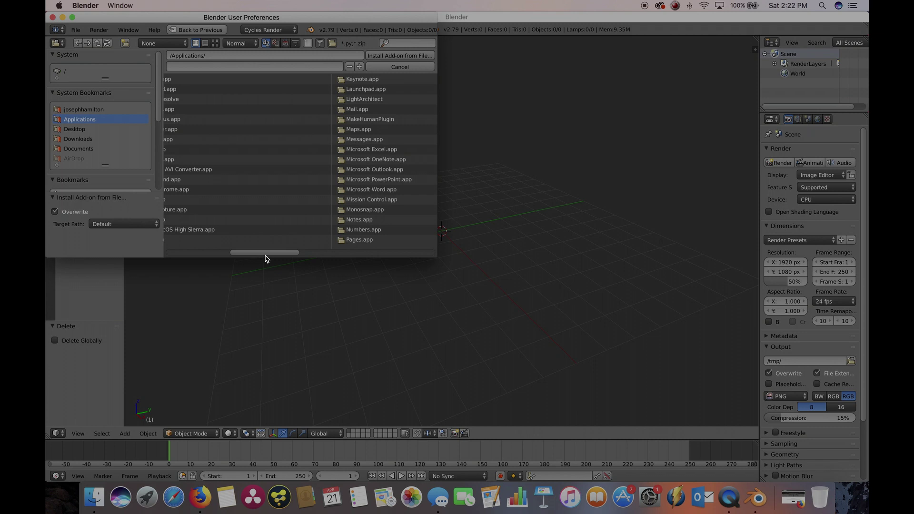
{"action": "left_click", "coordinate": [364, 100]}
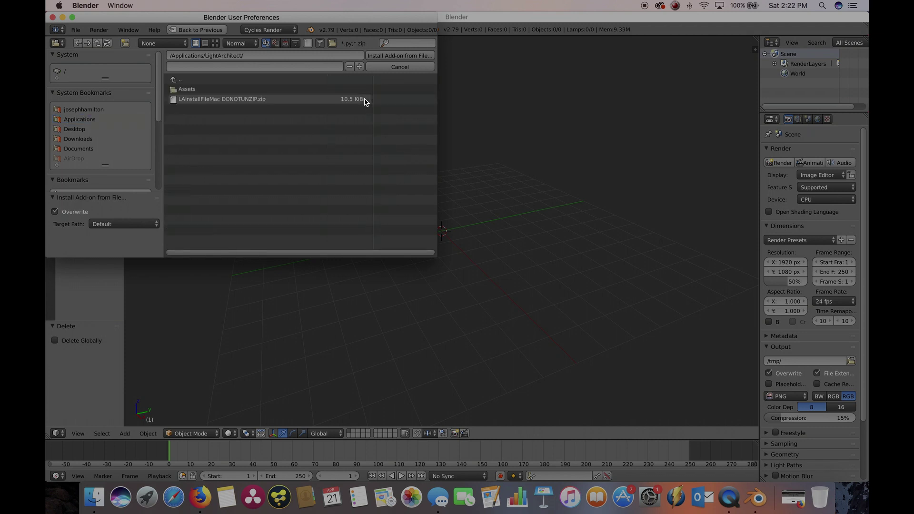
{"action": "left_click", "coordinate": [213, 100]}
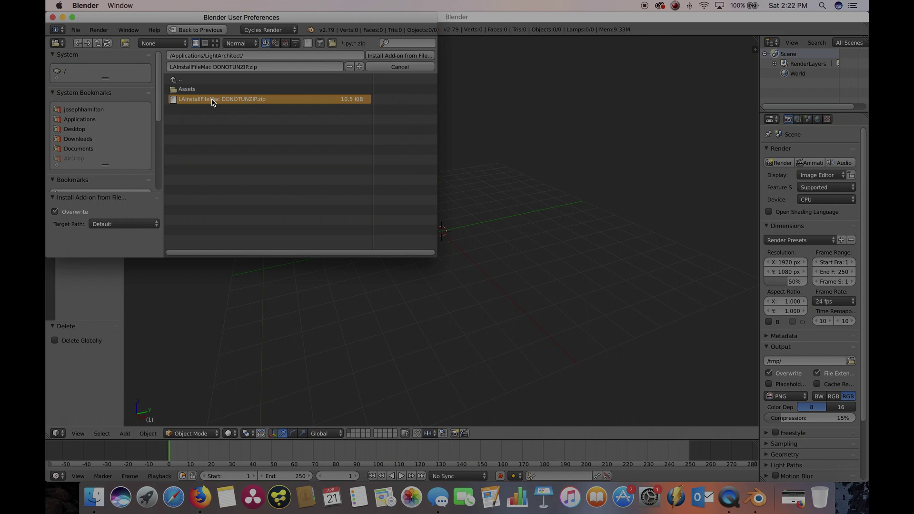
{"action": "left_click", "coordinate": [391, 57]}
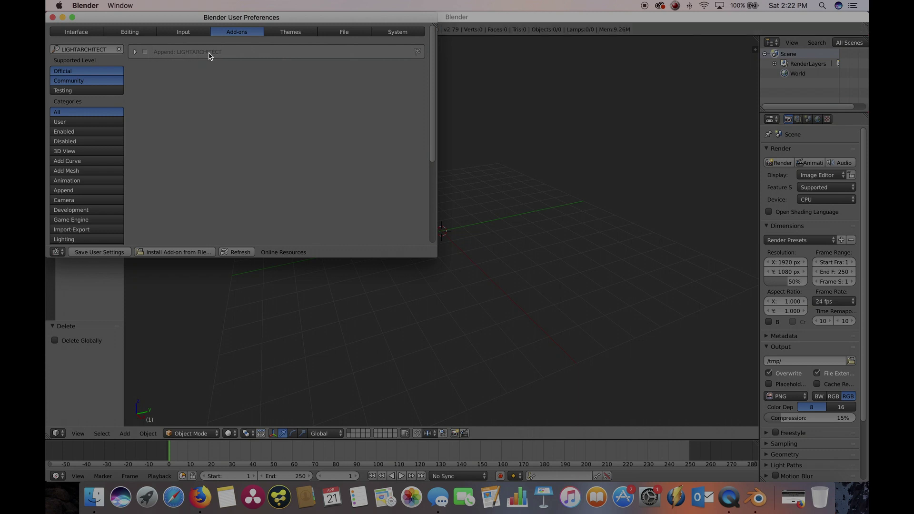
Step: Filter add-ons by 'light', enable Append: LIGHTARCHITECT, save user settings and close preferences
{"action": "left_click", "coordinate": [118, 50]}
{"action": "left_click", "coordinate": [86, 51]}
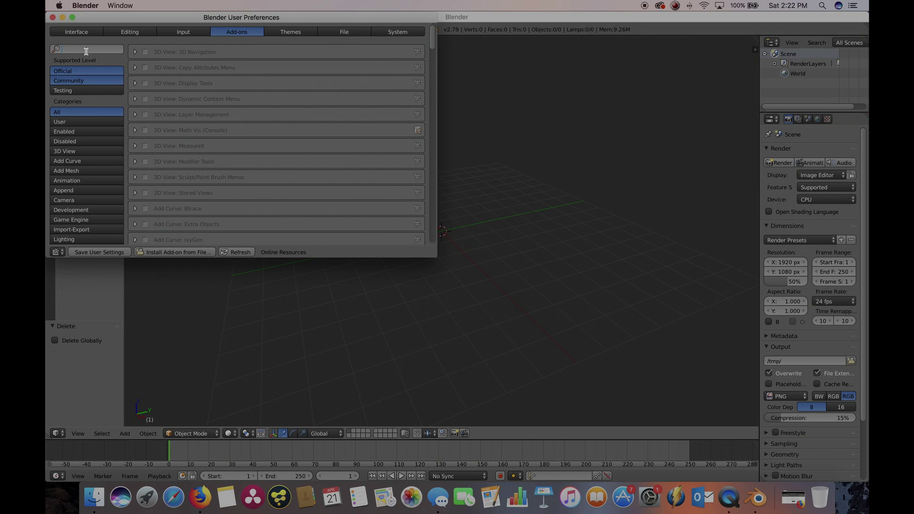
{"action": "type", "text": "light"}
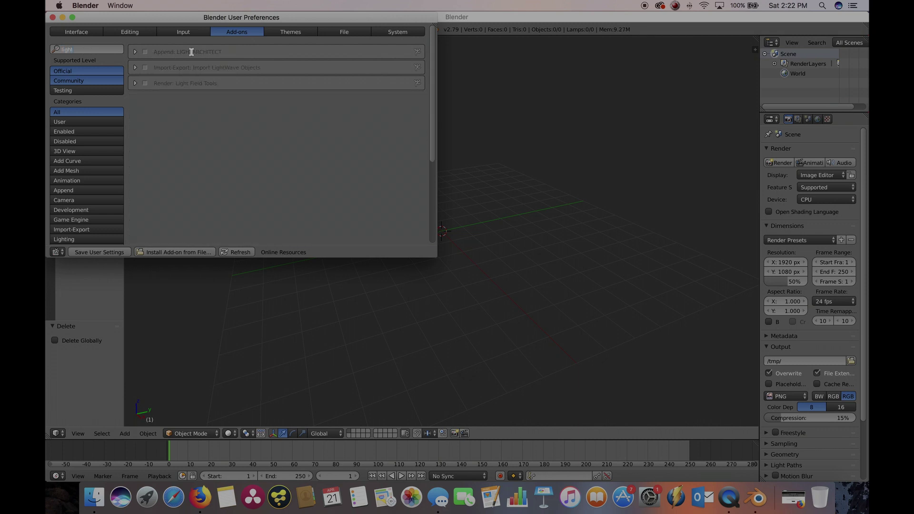
{"action": "left_click", "coordinate": [145, 52]}
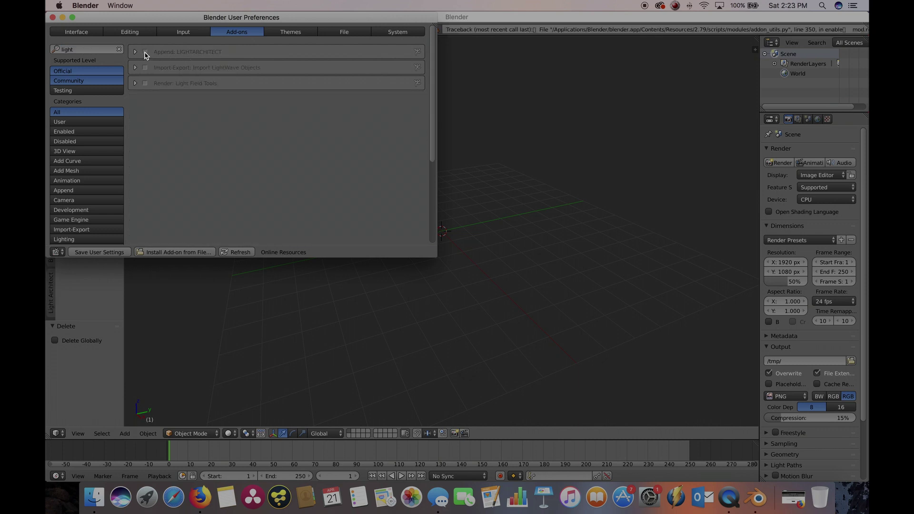
{"action": "left_click", "coordinate": [145, 53]}
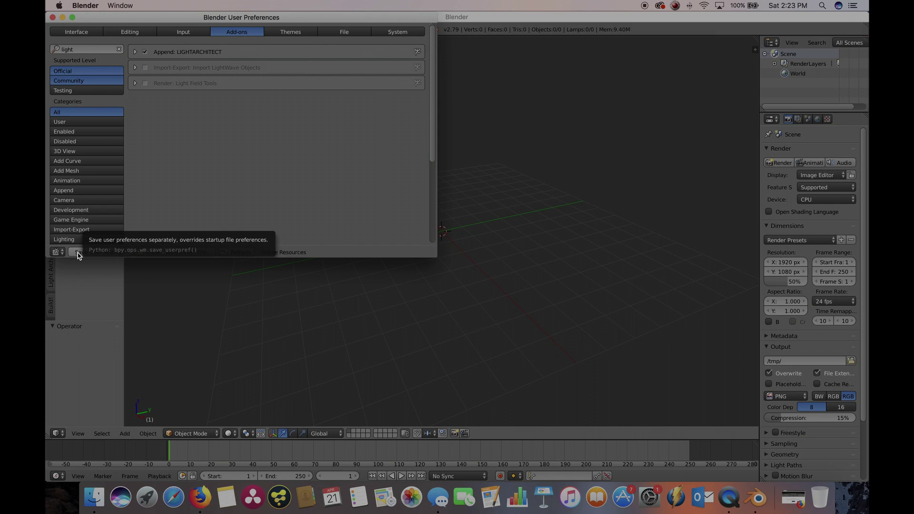
{"action": "left_click", "coordinate": [78, 253]}
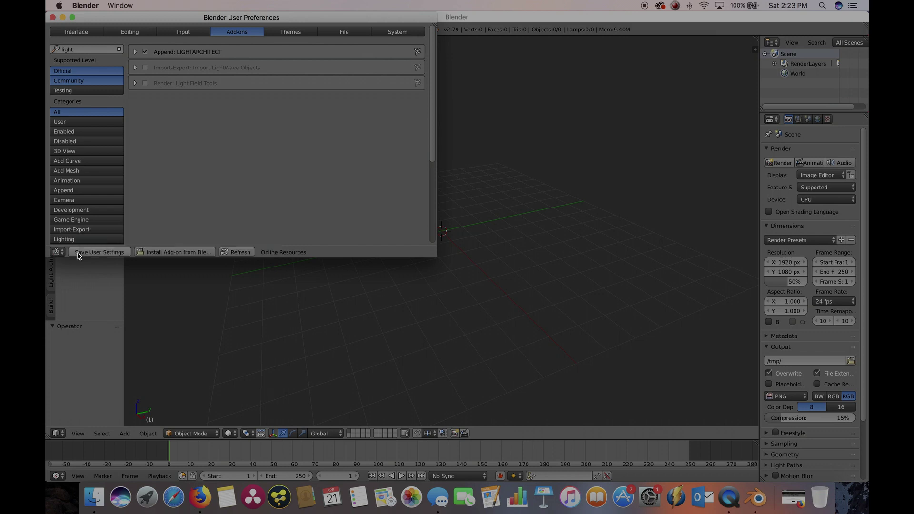
{"action": "left_click", "coordinate": [52, 17]}
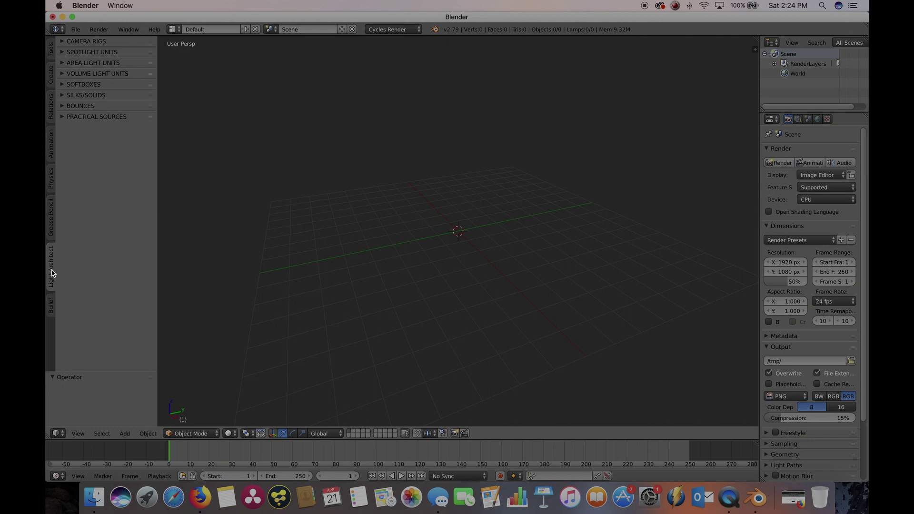
Step: From the Light Architect tab's Camera Rigs, add the Jimmy 1 Red Epic jib rig
{"action": "left_click", "coordinate": [53, 307]}
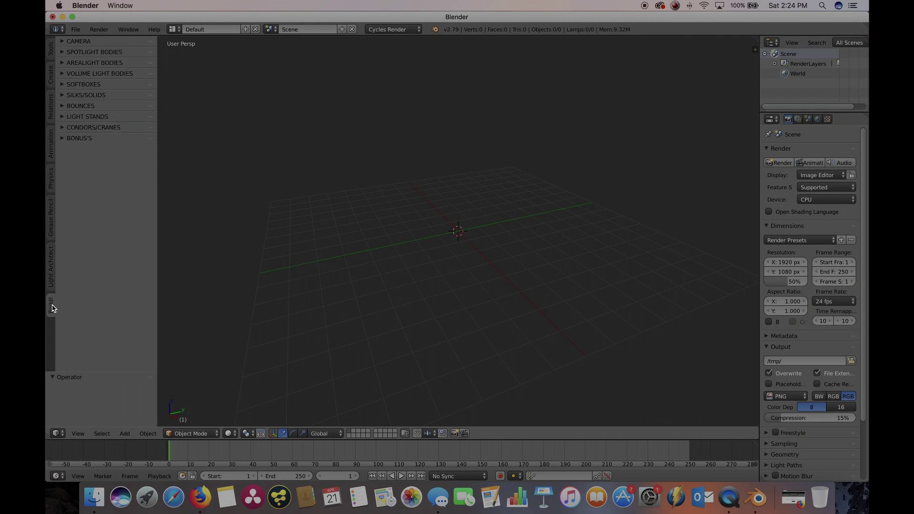
{"action": "left_click", "coordinate": [53, 270]}
{"action": "left_click", "coordinate": [51, 305]}
{"action": "left_click", "coordinate": [51, 280]}
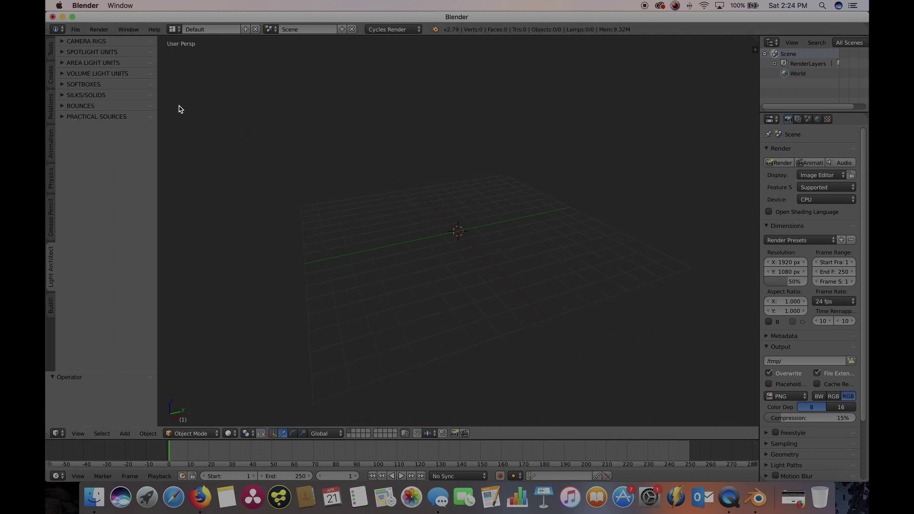
{"action": "left_click", "coordinate": [64, 41]}
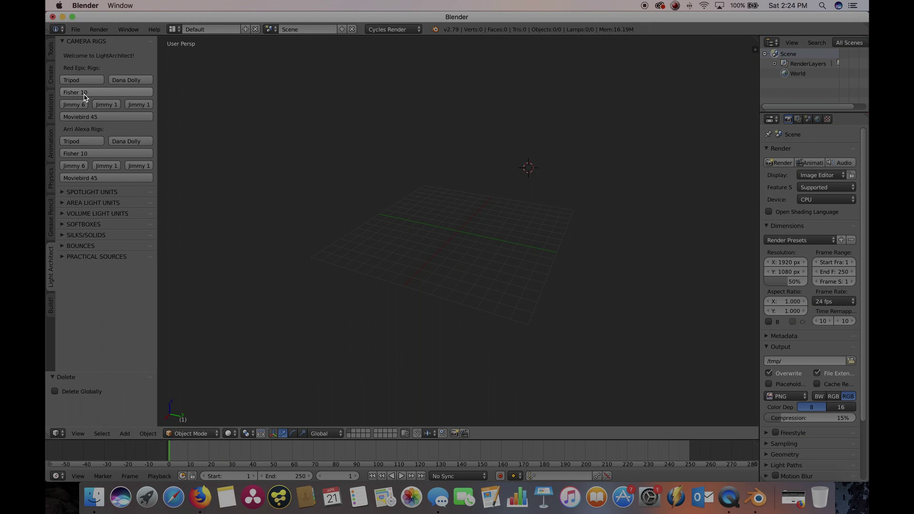
{"action": "left_click", "coordinate": [106, 105]}
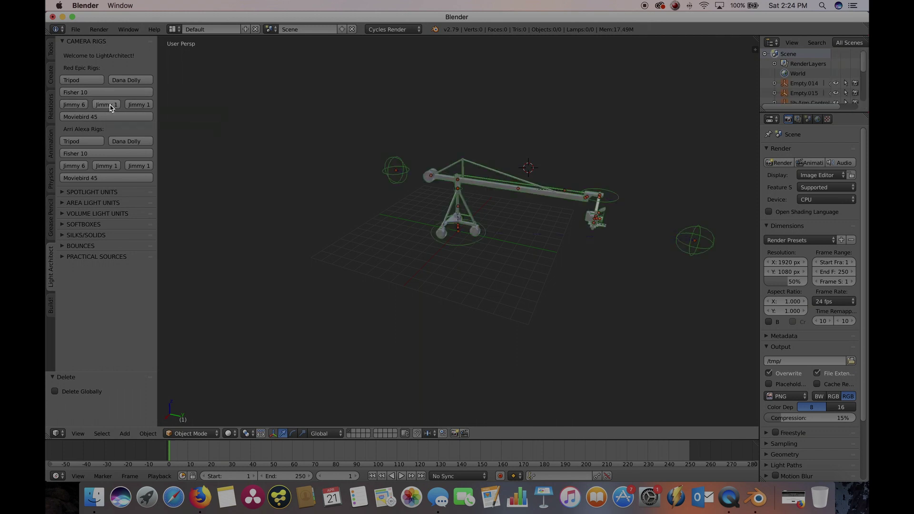